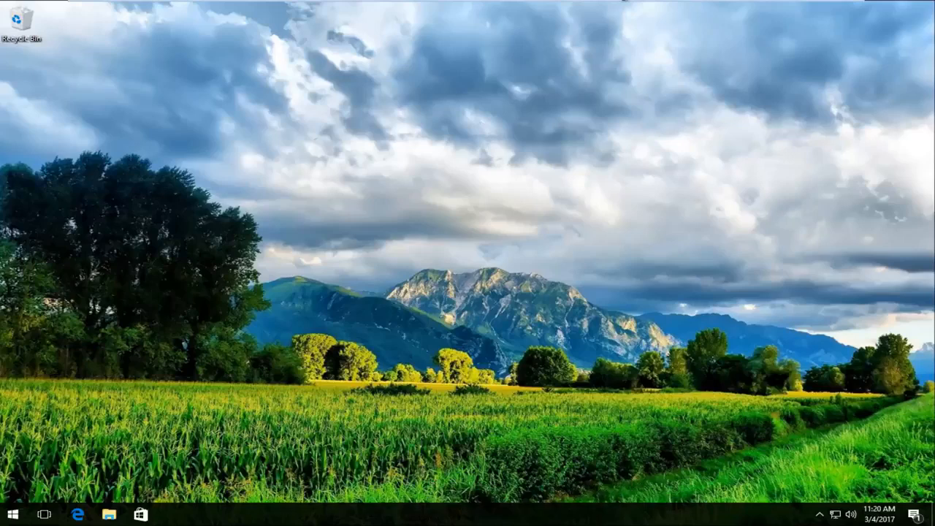
- Bring up the Start menu to search for Task Scheduler
{"action": "left_click", "coordinate": [13, 515]}
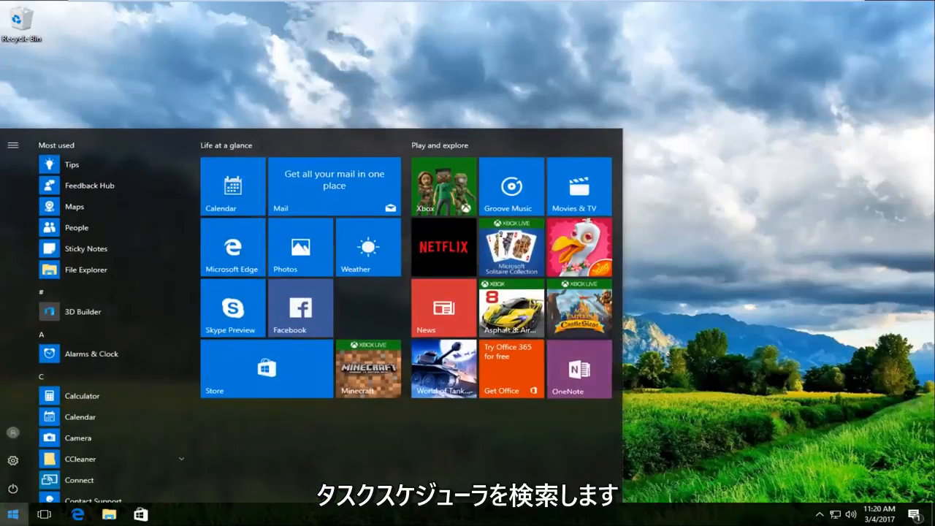
{"action": "type", "text": "task "}
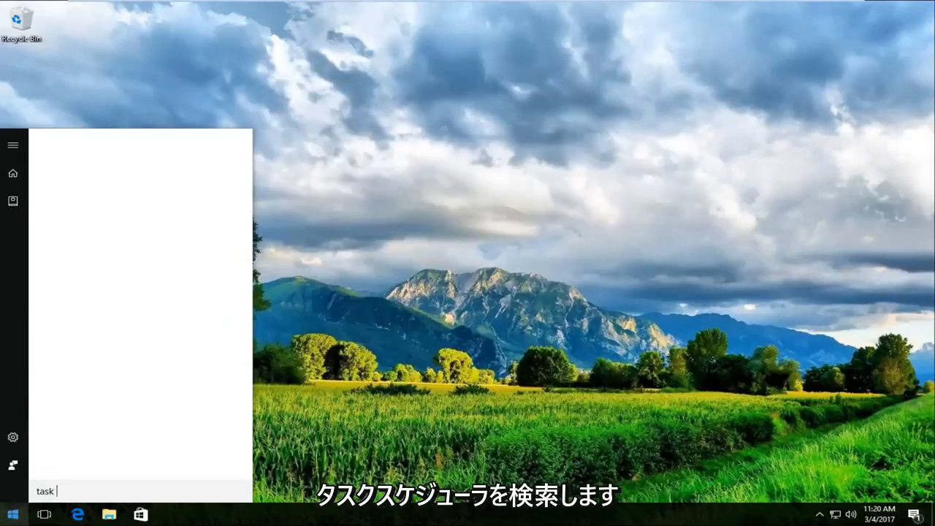
{"action": "type", "text": "sch"}
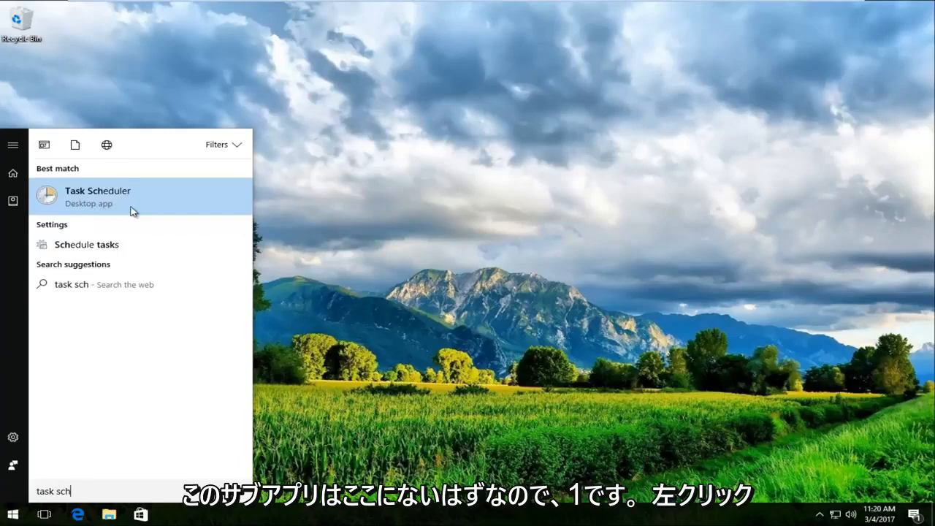
- Launch Task Scheduler maximized and show the Task Scheduler Library with the Name column widened
{"action": "left_click", "coordinate": [83, 197]}
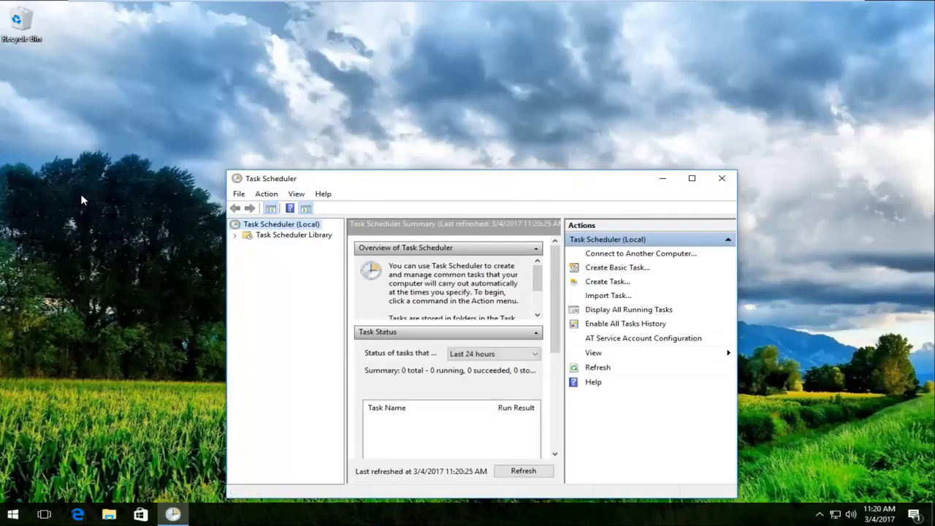
{"action": "left_click", "coordinate": [691, 178]}
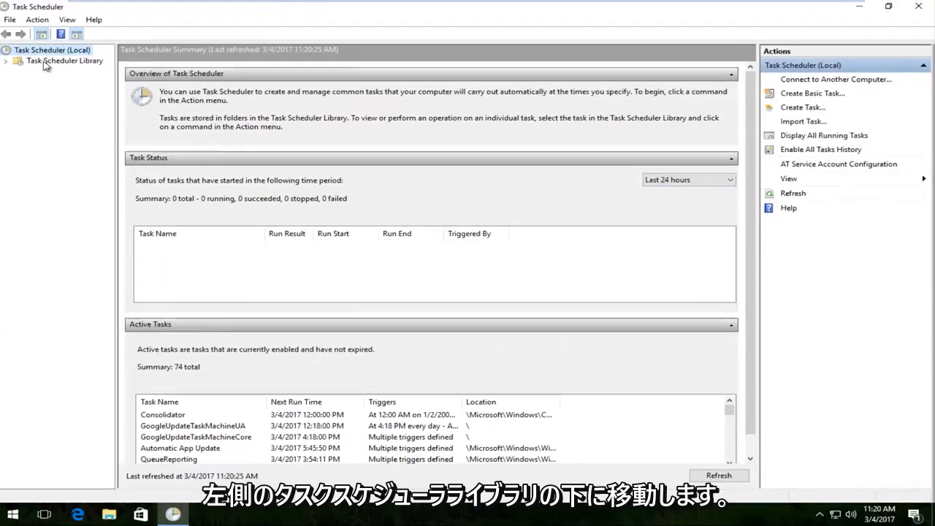
{"action": "left_click", "coordinate": [53, 61]}
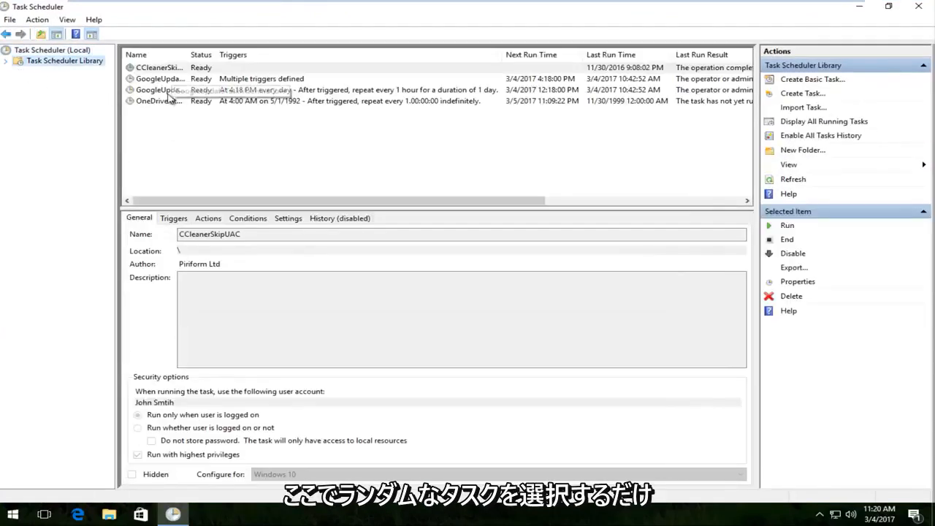
{"action": "left_click_drag", "start_coordinate": [187, 54], "coordinate": [245, 54]}
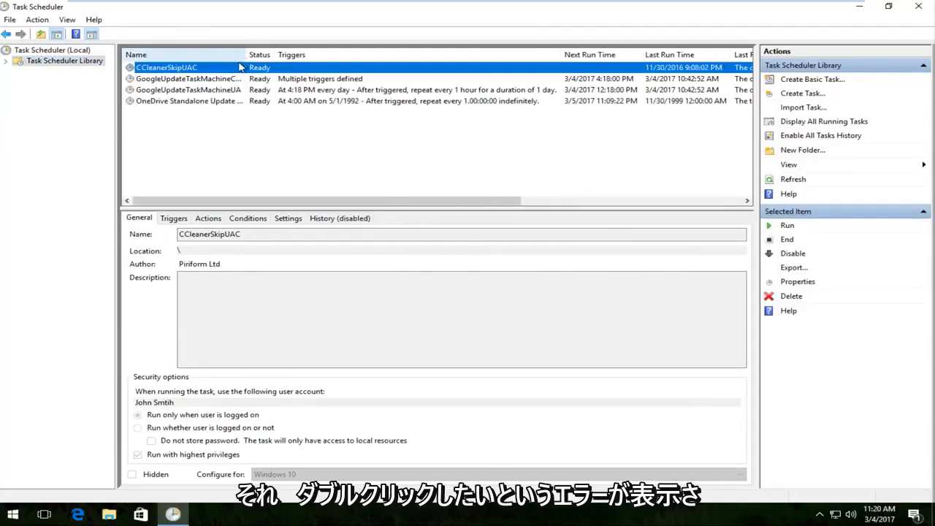
- Open OneDrive Standalone Update Task v2 properties and select its 'Start a program' action under Actions
{"action": "double_click", "coordinate": [182, 100]}
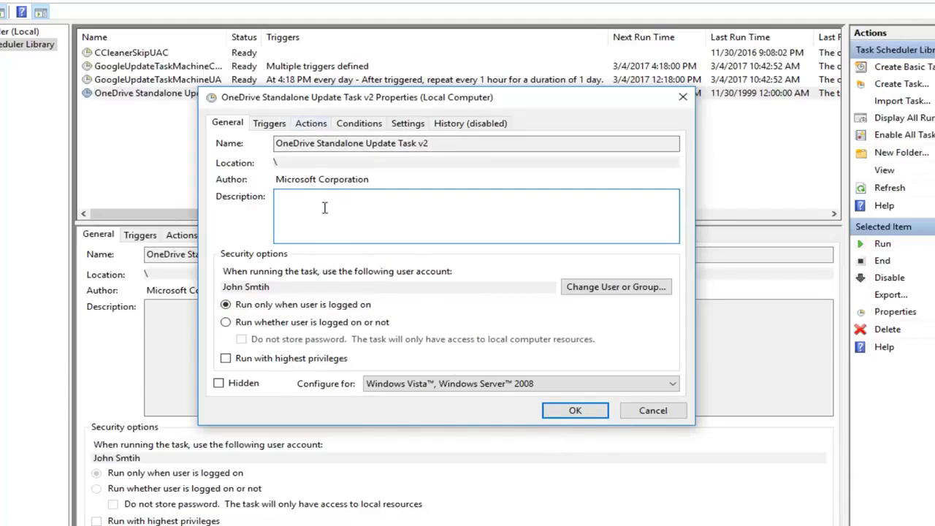
{"action": "left_click", "coordinate": [316, 126]}
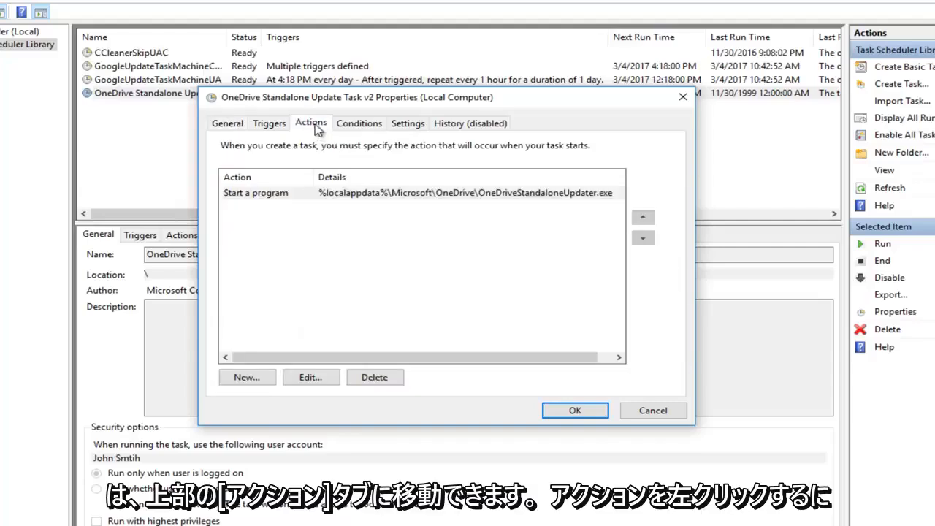
{"action": "left_click", "coordinate": [259, 194]}
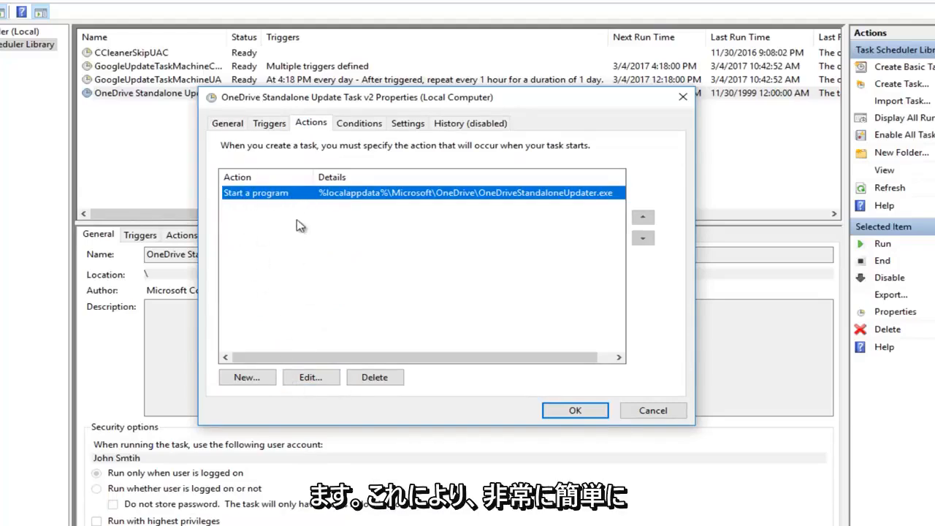
- Edit the action and inspect the program path ending in OneDriveStandaloneUpdater.exe
{"action": "left_click", "coordinate": [307, 380]}
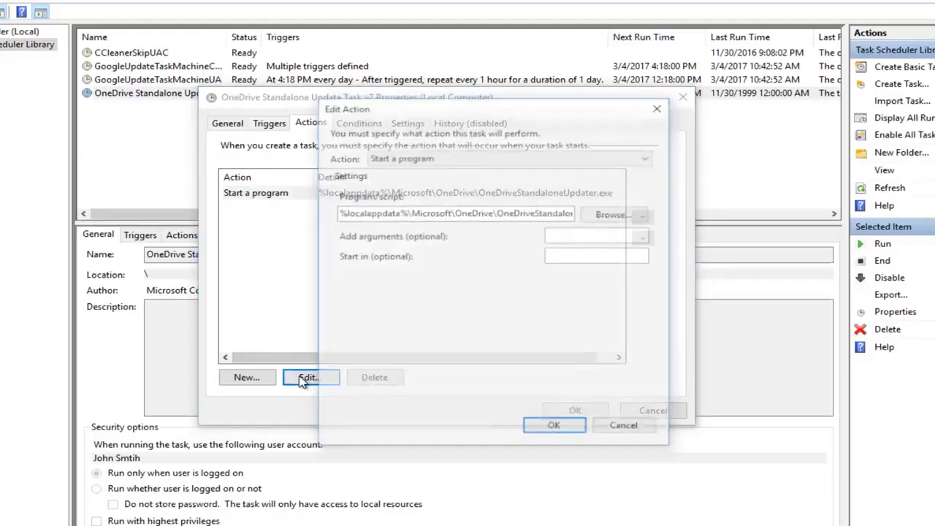
{"action": "left_click_drag", "start_coordinate": [427, 108], "coordinate": [400, 99]}
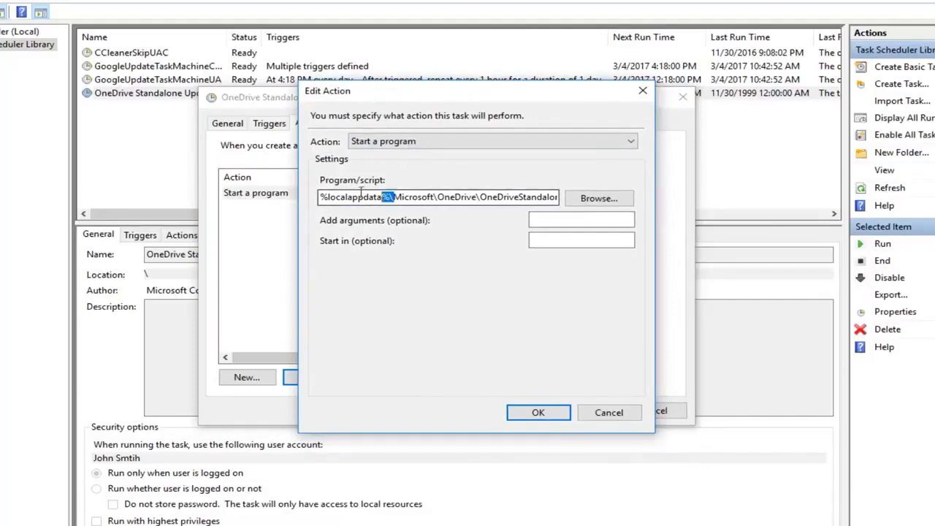
{"action": "left_click", "coordinate": [374, 197]}
{"action": "left_click_drag", "start_coordinate": [345, 198], "coordinate": [566, 198]}
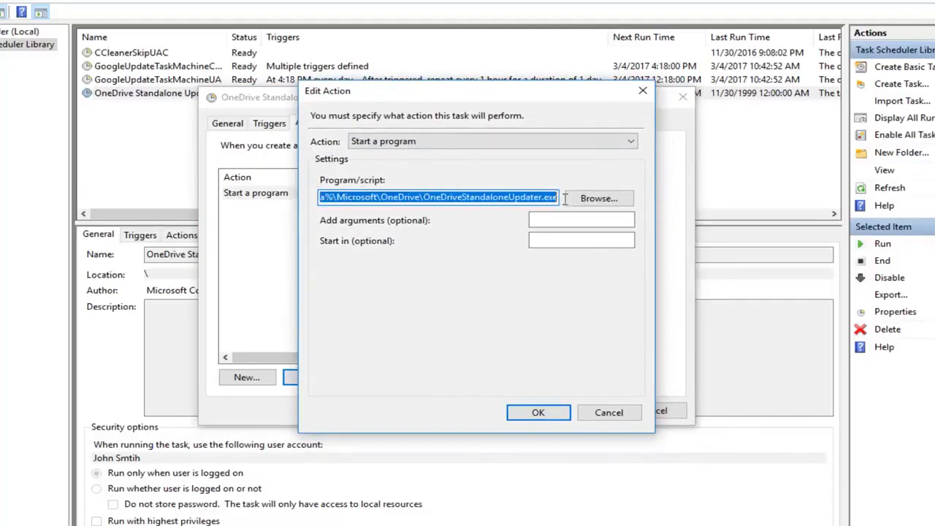
{"action": "left_click", "coordinate": [504, 198]}
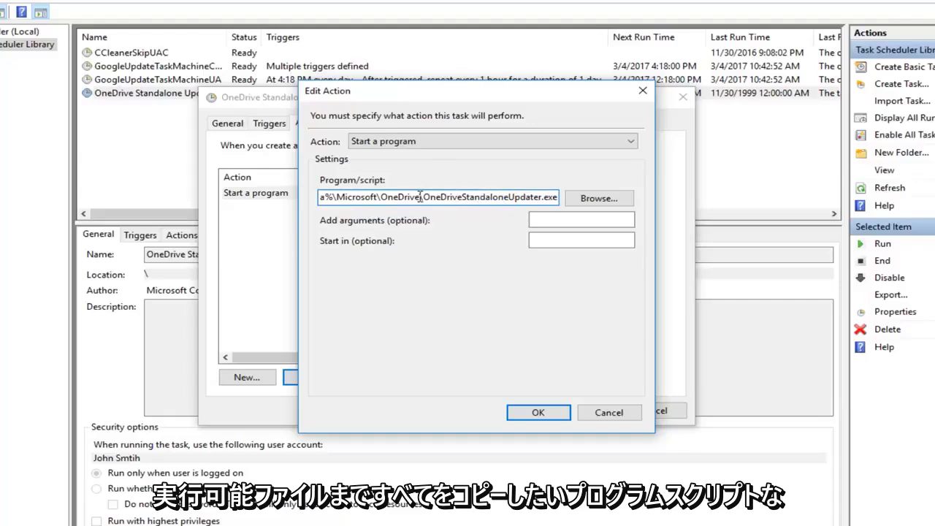
{"action": "left_click_drag", "start_coordinate": [423, 197], "coordinate": [543, 197]}
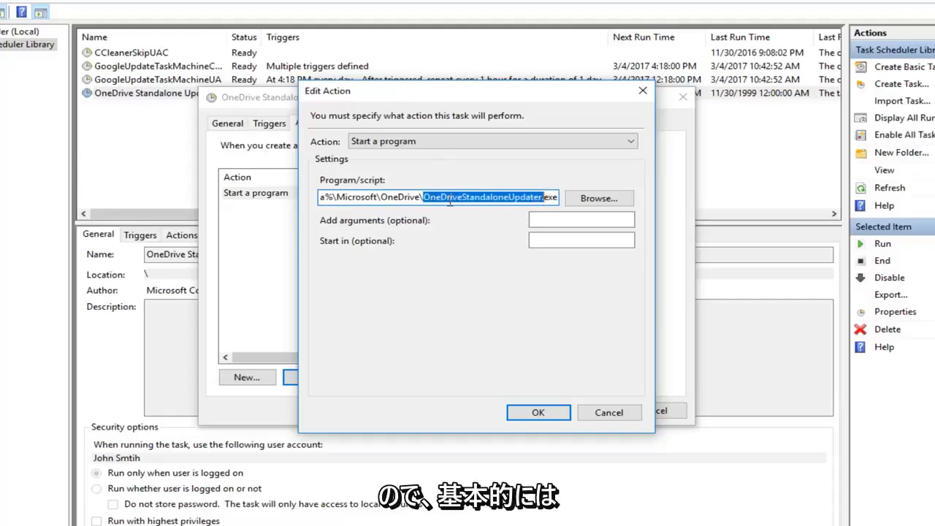
{"action": "left_click", "coordinate": [424, 196]}
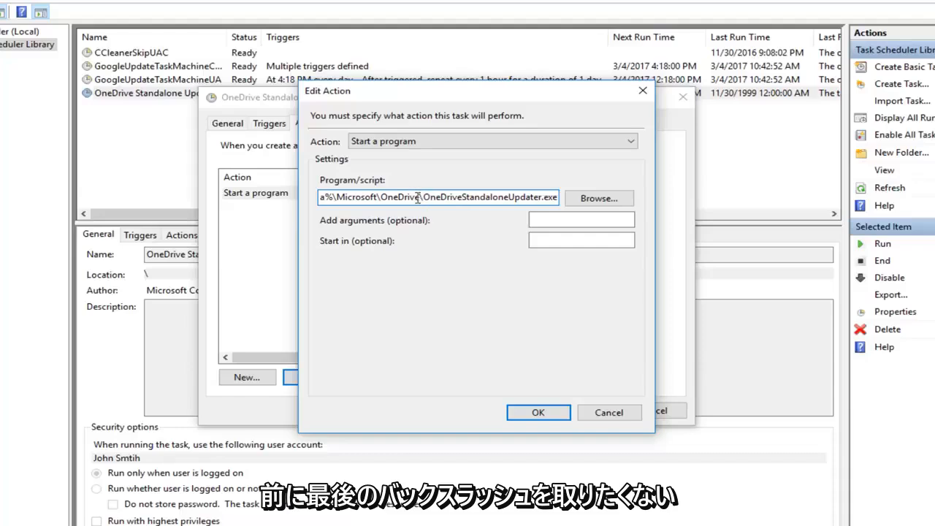
- Select only the folder portion %localappdata%\Microsoft\OneDrive, excluding the backslash and exe name
{"action": "double_click", "coordinate": [422, 197]}
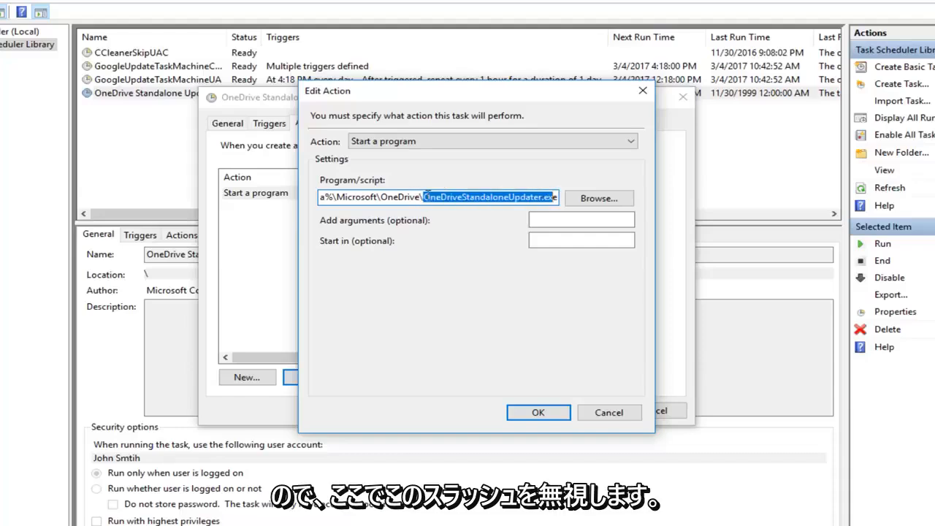
{"action": "left_click", "coordinate": [418, 197]}
{"action": "left_click_drag", "start_coordinate": [419, 198], "coordinate": [424, 197]}
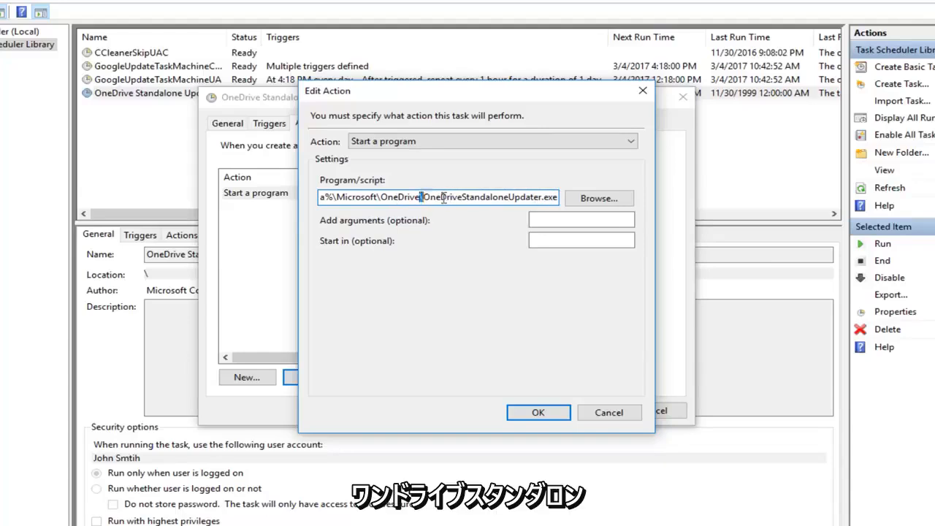
{"action": "left_click_drag", "start_coordinate": [421, 197], "coordinate": [561, 199]}
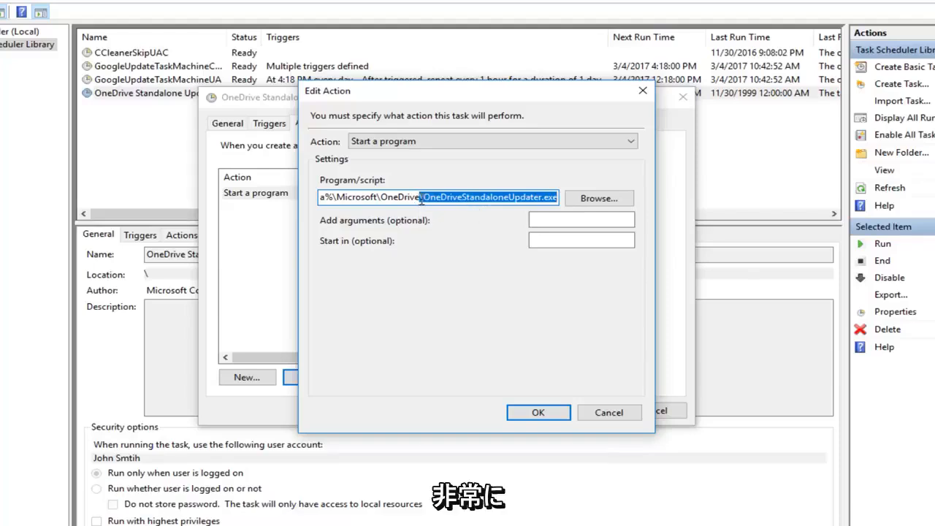
{"action": "left_click", "coordinate": [391, 197]}
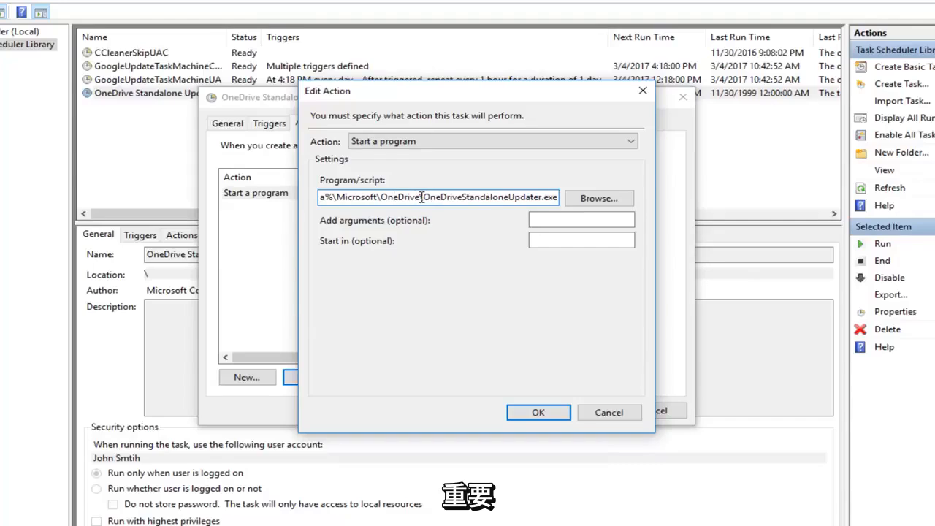
{"action": "left_click_drag", "start_coordinate": [421, 197], "coordinate": [252, 198]}
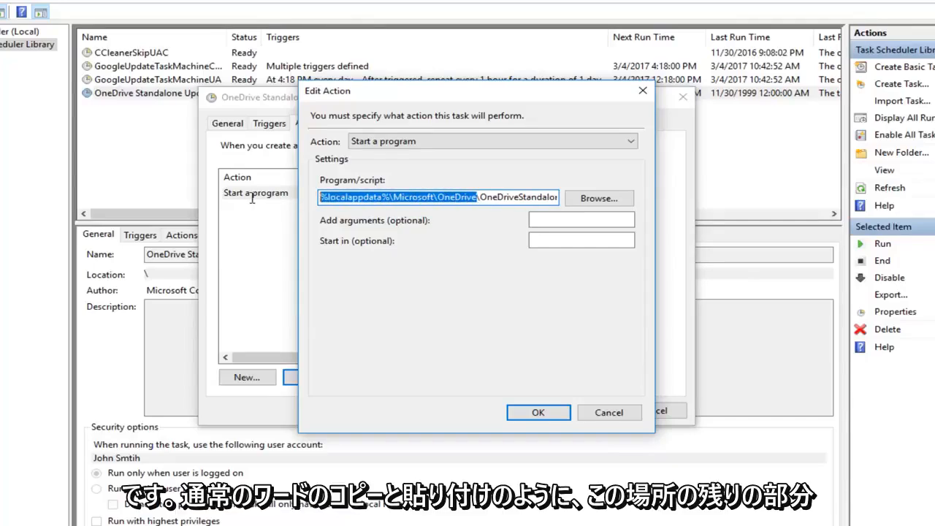
- Copy the folder path and paste it into 'Start in (optional)' as the working folder
{"action": "right_click", "coordinate": [345, 201]}
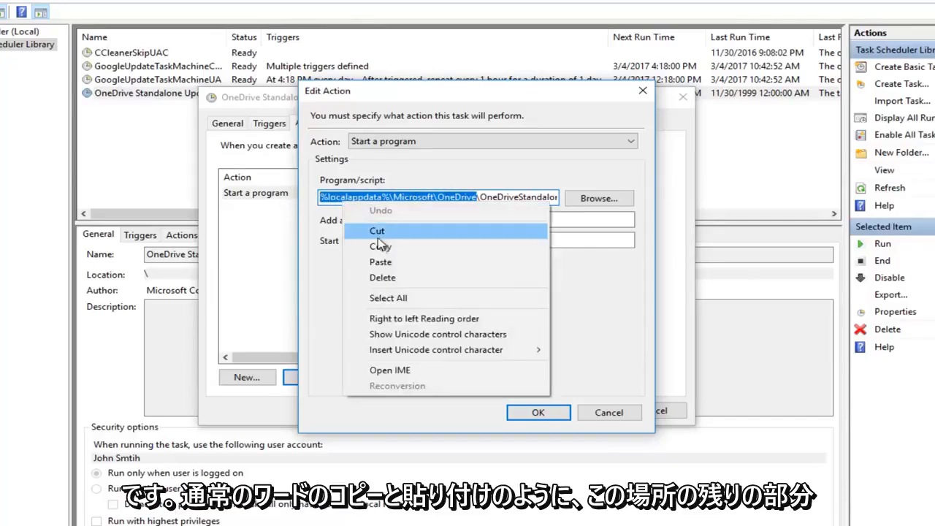
{"action": "left_click", "coordinate": [380, 246]}
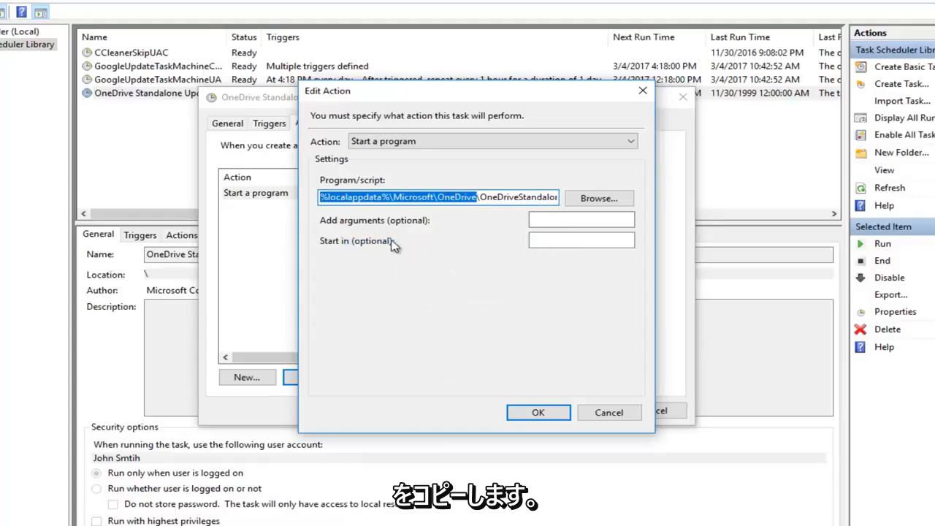
{"action": "left_click", "coordinate": [391, 200]}
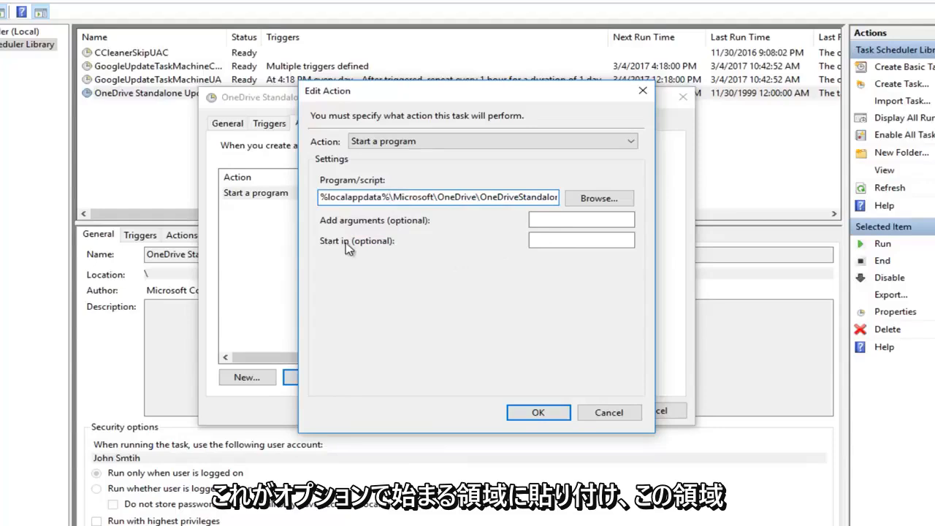
{"action": "right_click", "coordinate": [544, 241]}
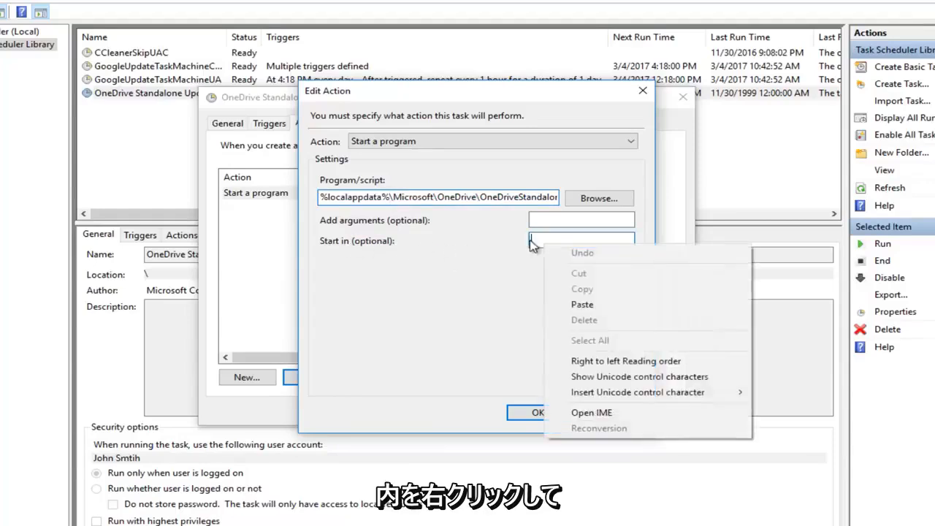
{"action": "left_click", "coordinate": [575, 305]}
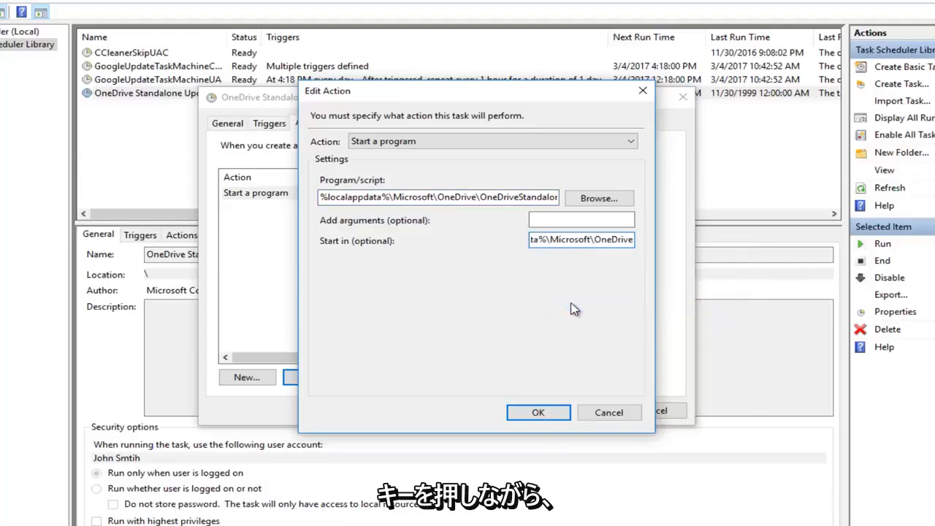
- Confirm Edit Action and the task properties, then close Task Scheduler
{"action": "left_click", "coordinate": [538, 412]}
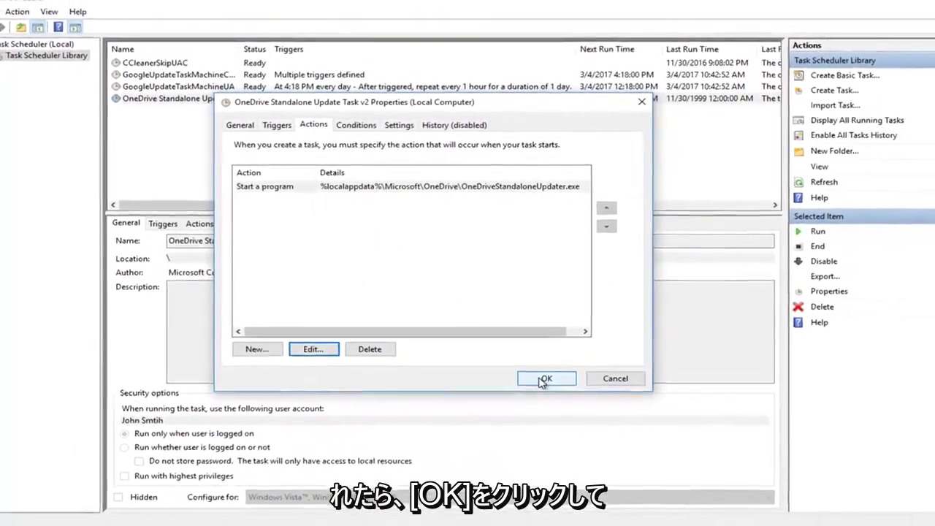
{"action": "left_click", "coordinate": [552, 385]}
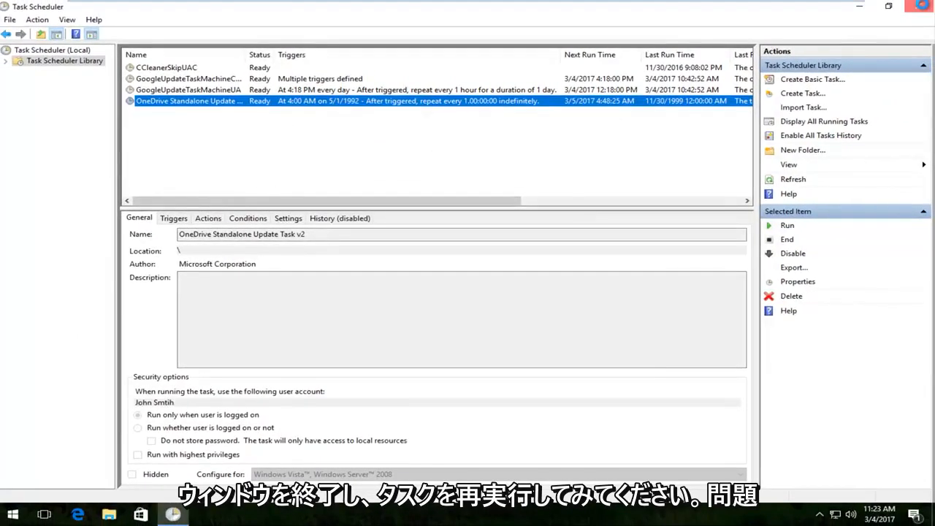
{"action": "left_click", "coordinate": [921, 7]}
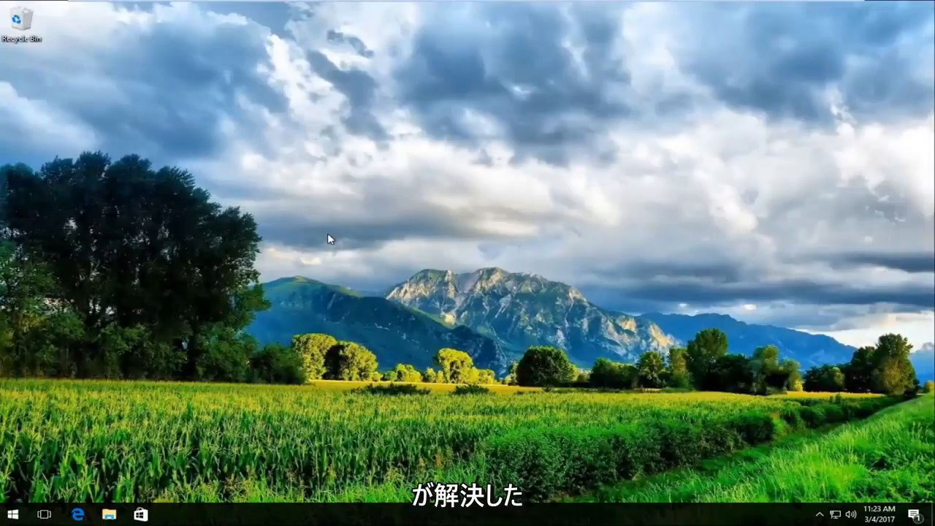